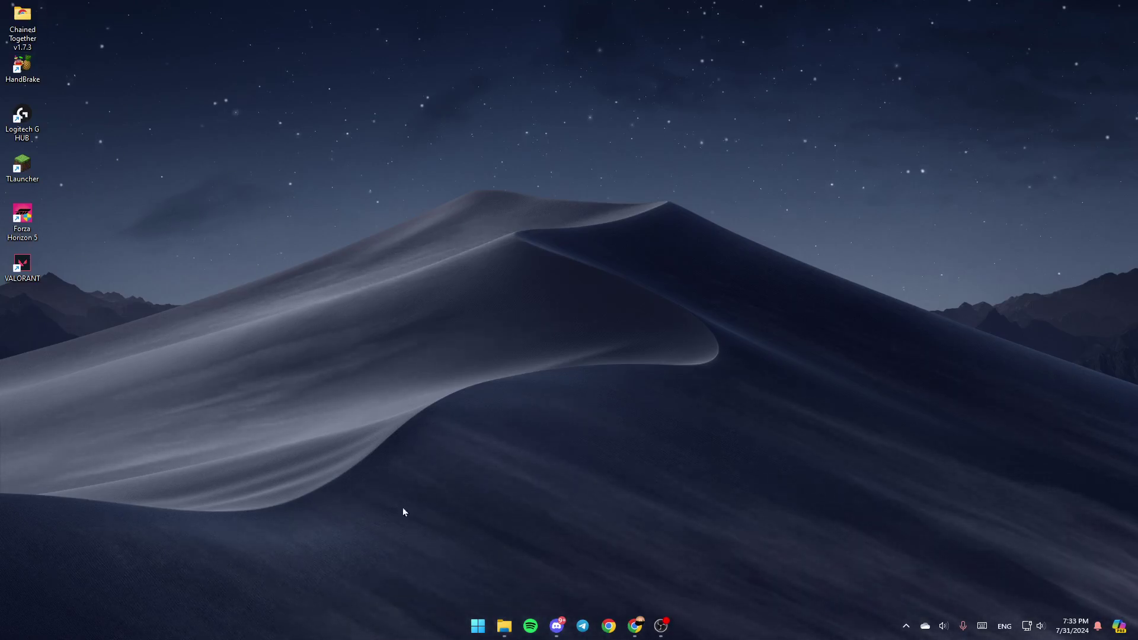
# Step: Search the Start menu for 'file' to find File Explorer
pyautogui.click(476, 634)
pyautogui.click(503, 203)
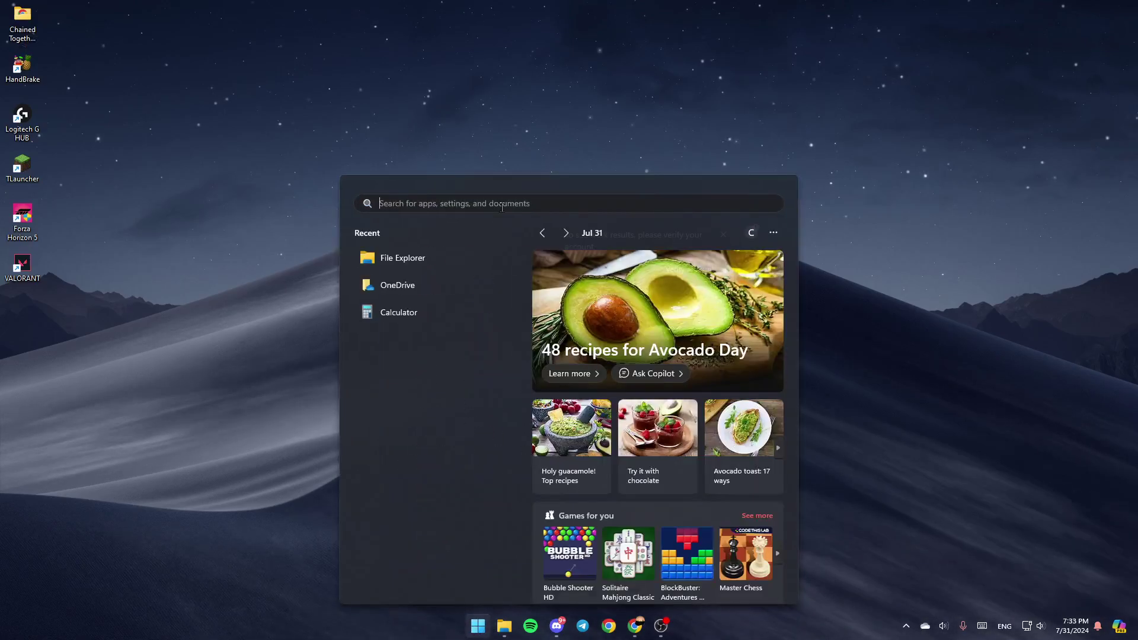
pyautogui.write('file')
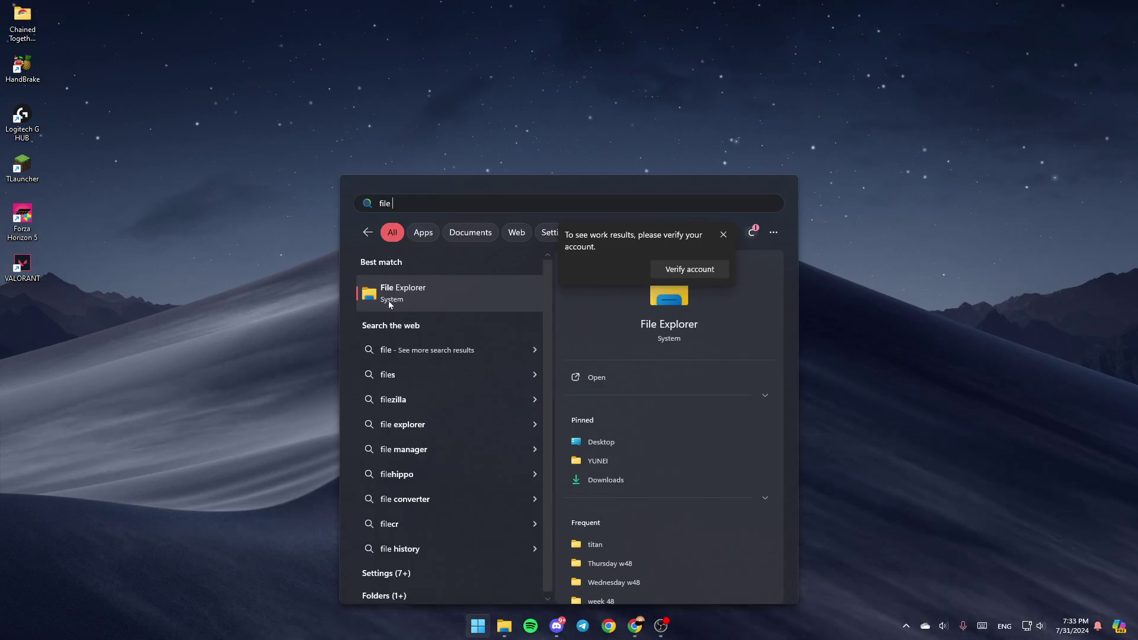
# Step: Open File Explorer maximized and show the OneDrive Personal folder's 20 items
pyautogui.click(634, 383)
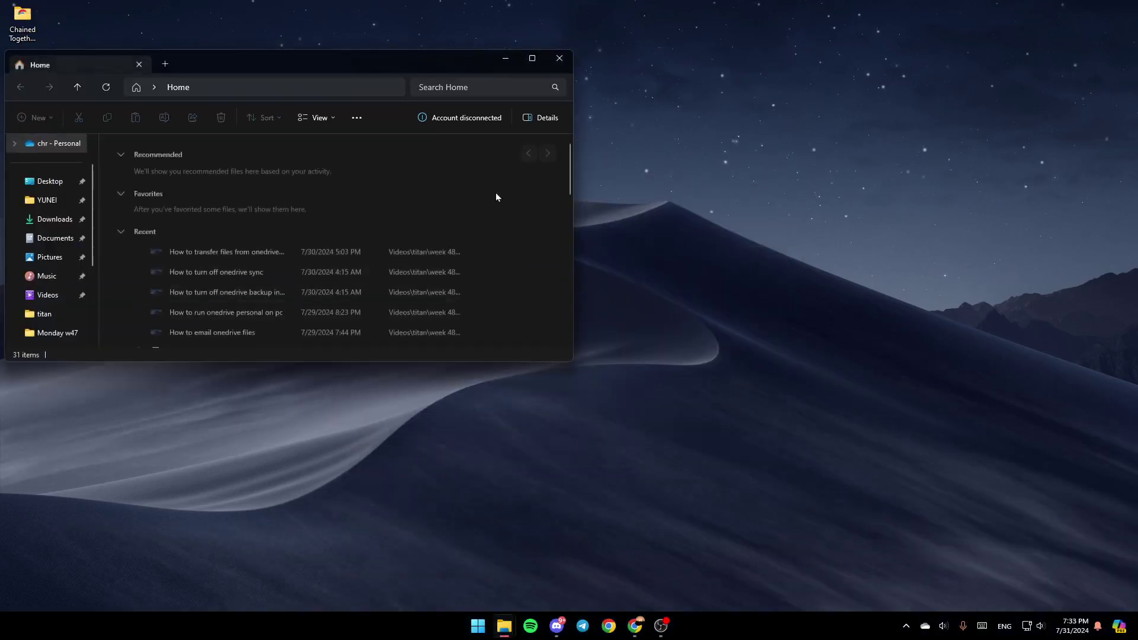
pyautogui.click(530, 60)
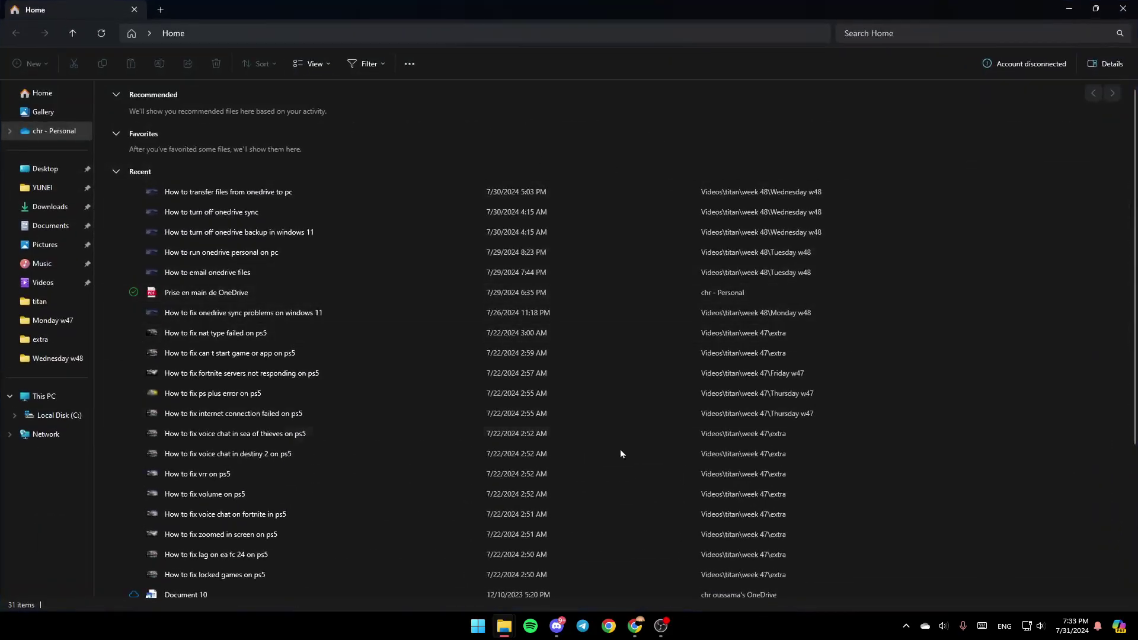
pyautogui.click(51, 131)
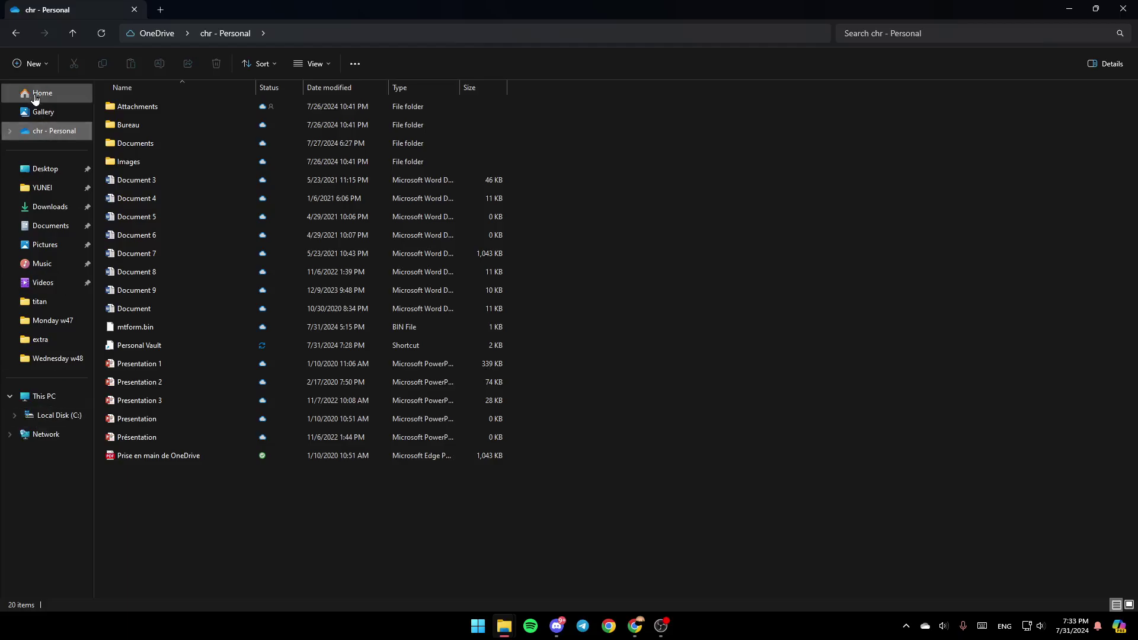
# Step: Bring up the OneDrive Personal folder's context menu with its OneDrive submenu
pyautogui.rightClick(46, 137)
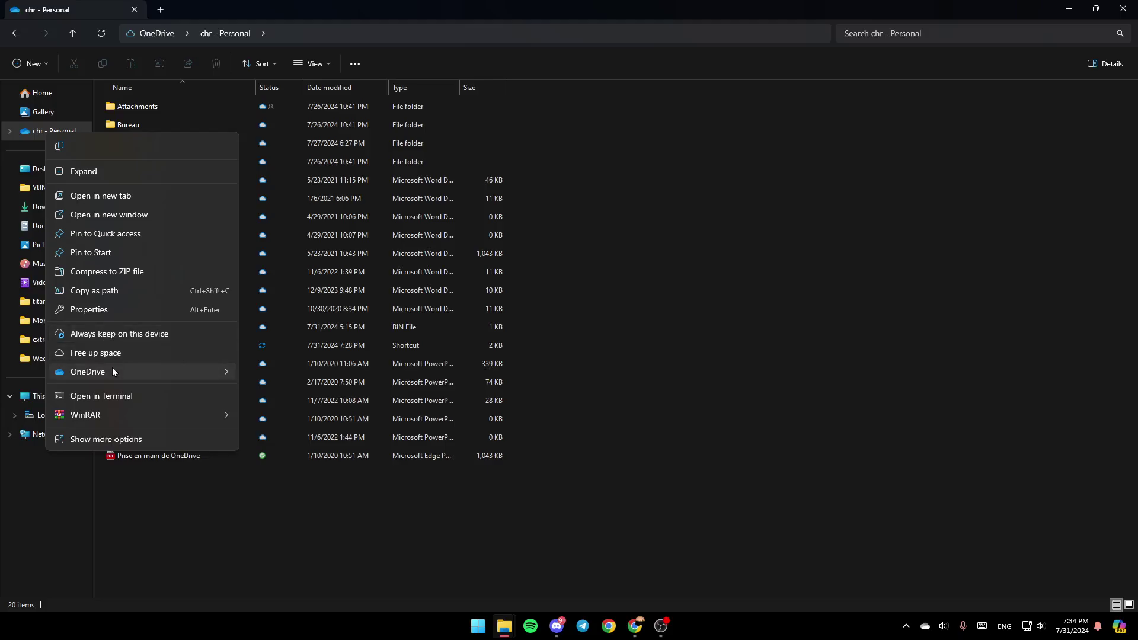
pyautogui.moveTo(87, 372)
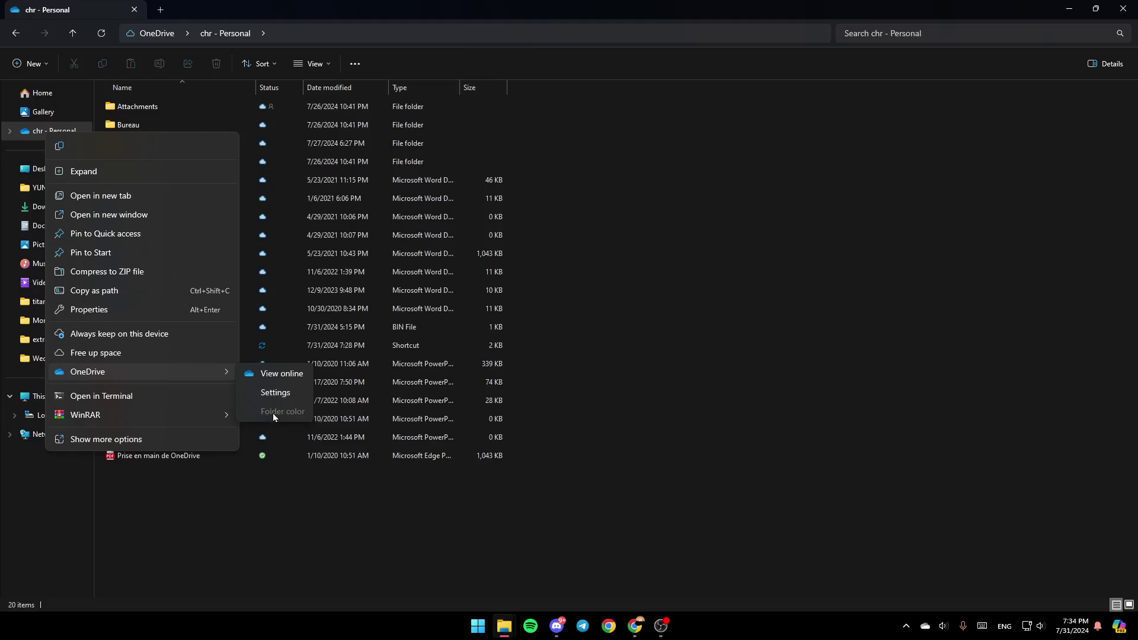
# Step: Open OneDrive Settings, view Account, Notifications and About, then return to Sync and backup
pyautogui.click(281, 393)
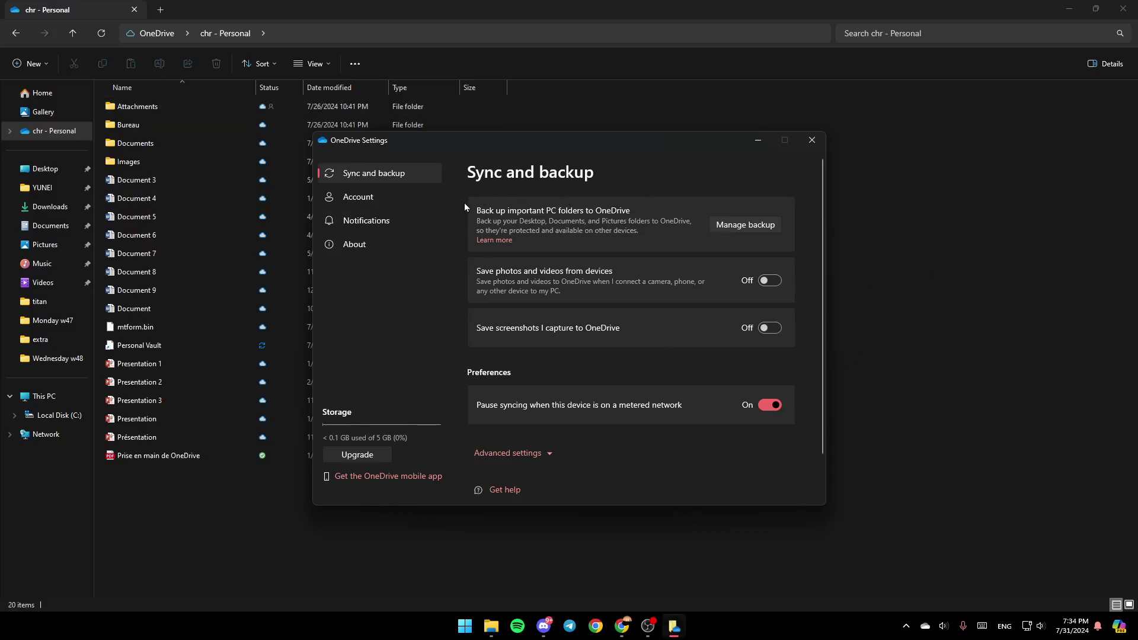
pyautogui.click(382, 196)
pyautogui.click(373, 226)
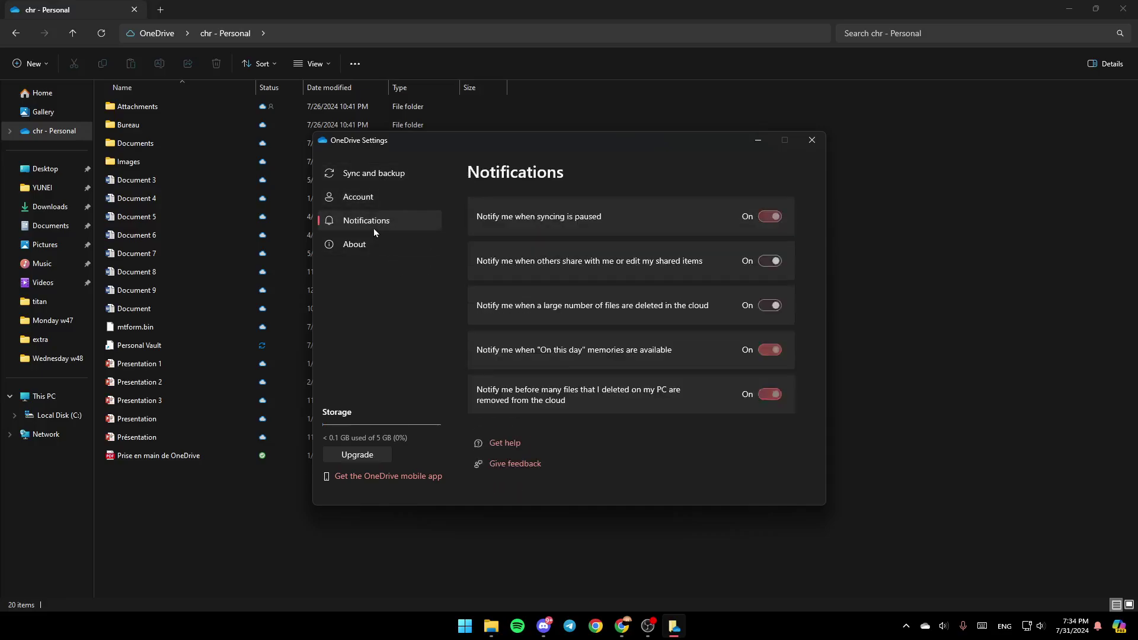
pyautogui.click(373, 251)
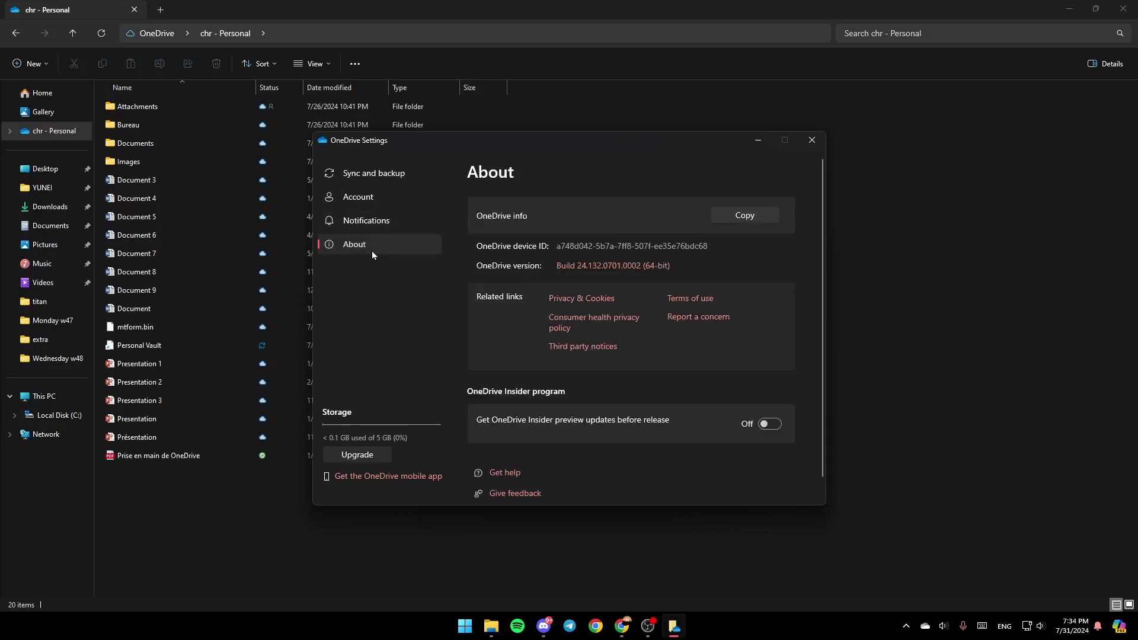
pyautogui.click(366, 175)
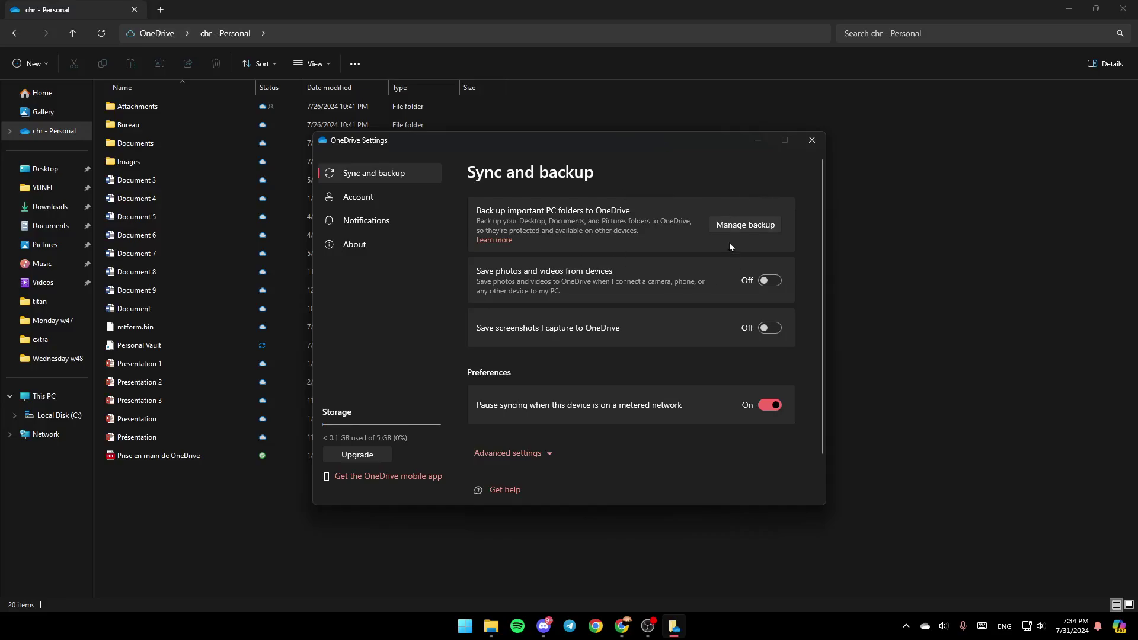
# Step: Under Manage backup, enable Documents, Pictures and Music, leaving Desktop and Videos off
pyautogui.click(753, 225)
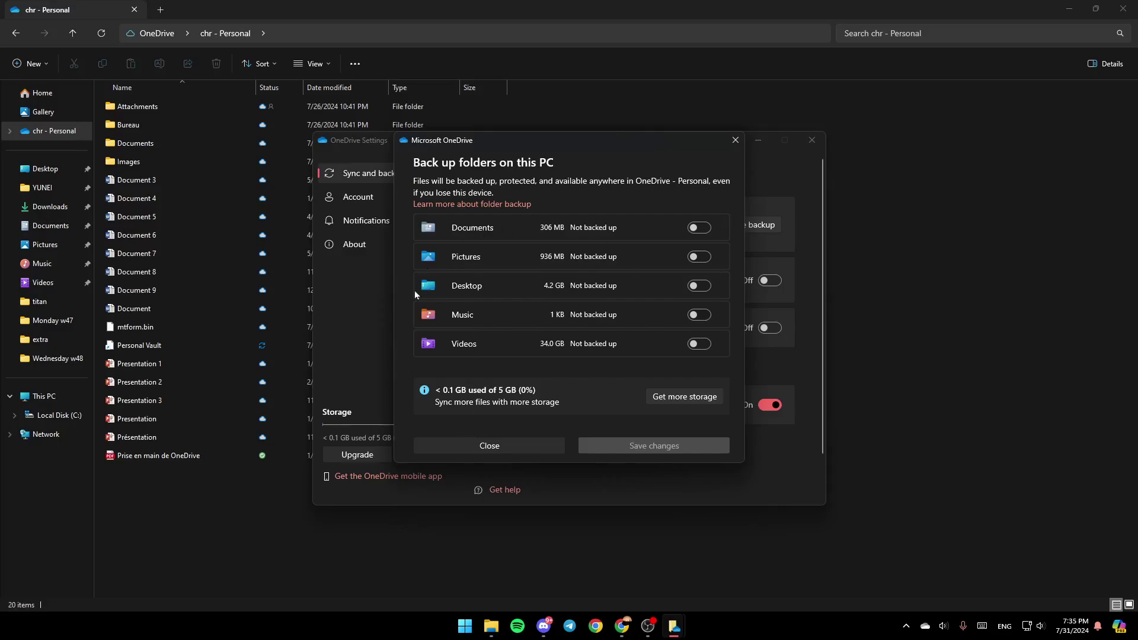
pyautogui.click(700, 228)
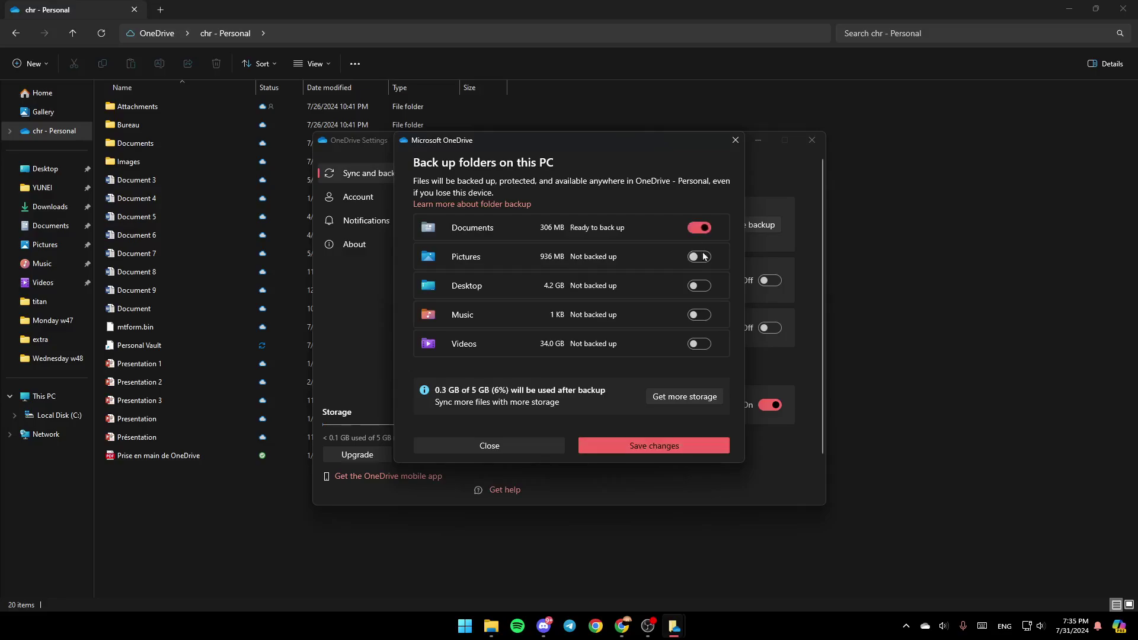
pyautogui.click(700, 256)
pyautogui.click(699, 286)
pyautogui.click(700, 315)
pyautogui.click(701, 345)
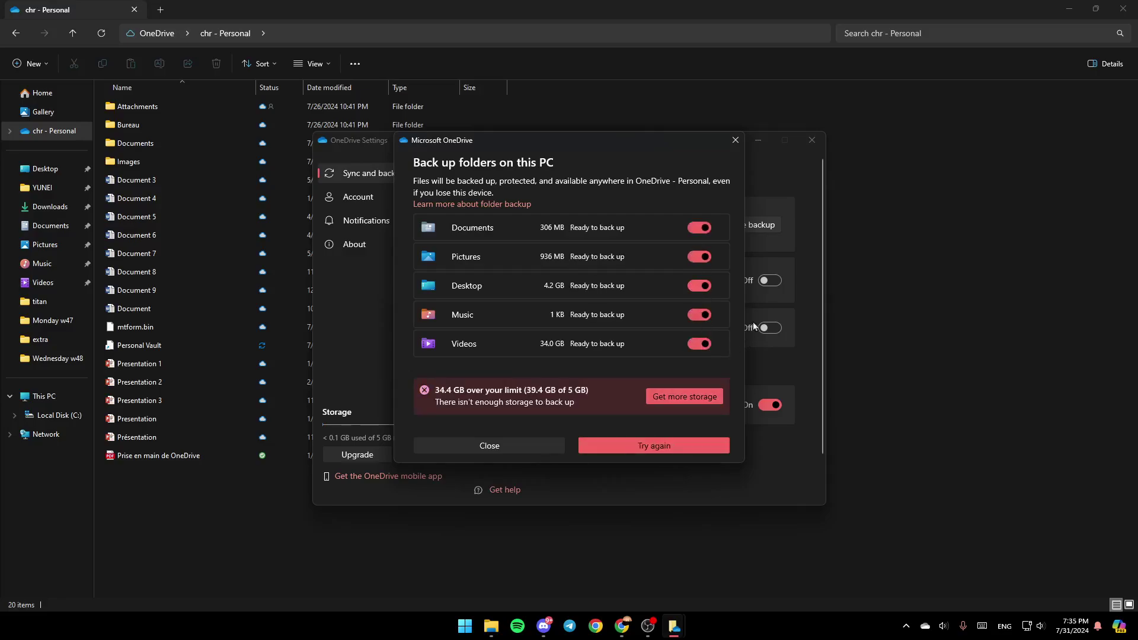
pyautogui.click(700, 344)
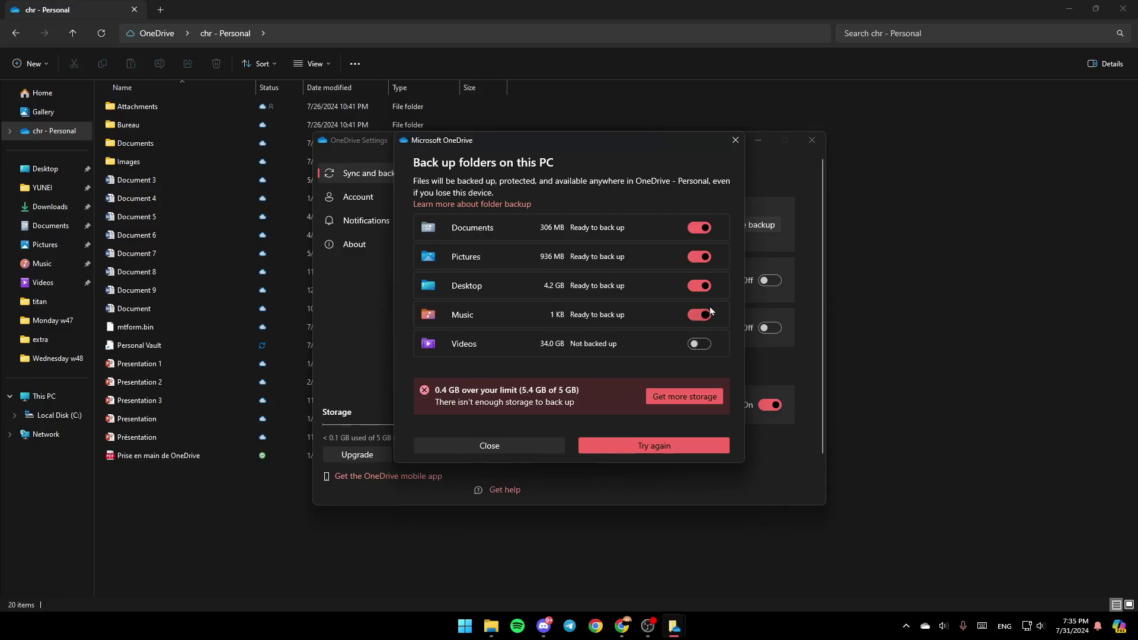
pyautogui.click(700, 286)
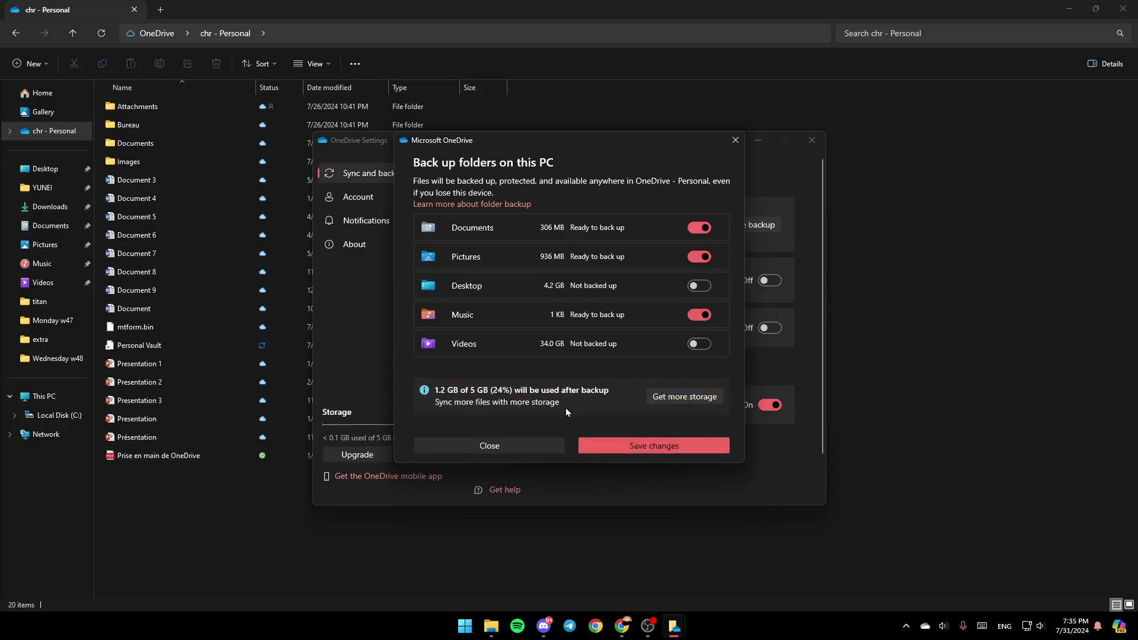
# Step: Save the folder backup changes and return to the Sync and backup page
pyautogui.click(733, 142)
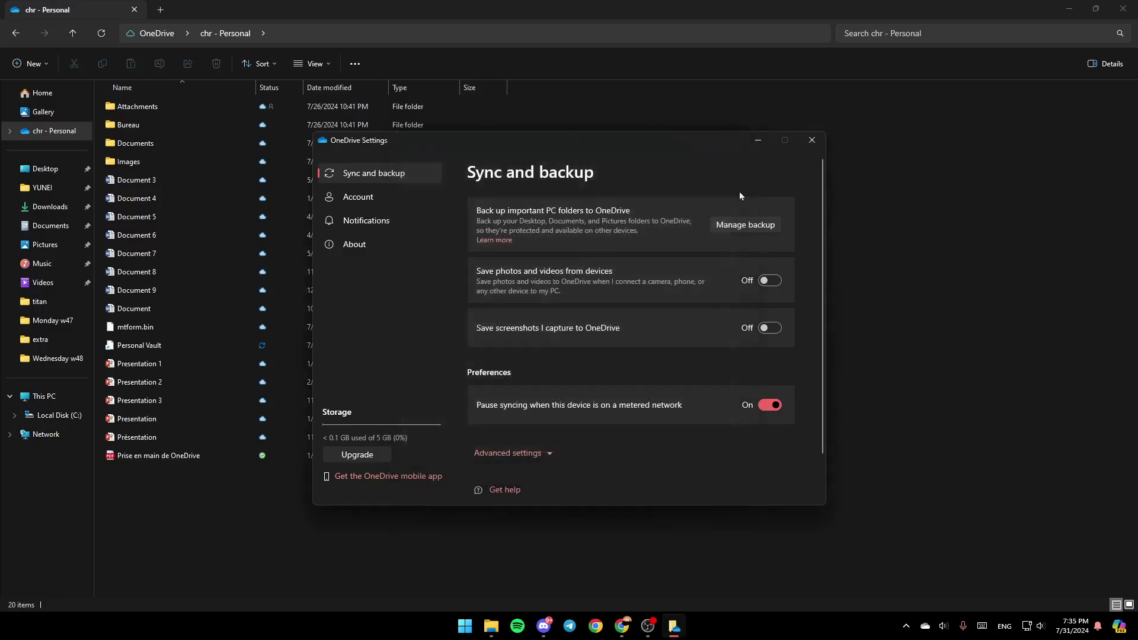